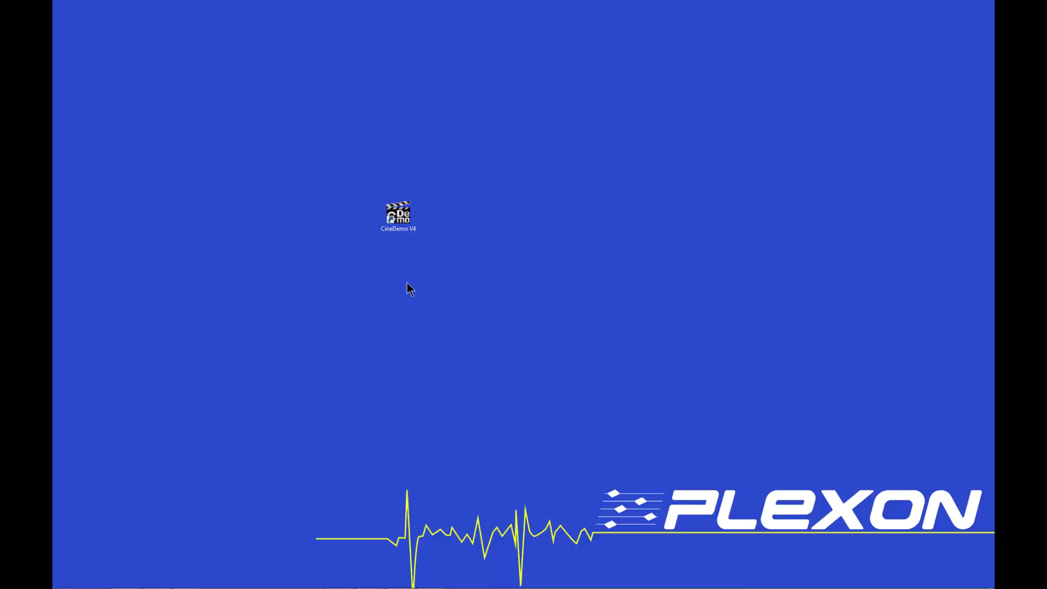
# - Launch CineDemo maximized and create the experiment 'Test Tracking' with a Subject ID session variable
pyautogui.doubleClick(400, 227)
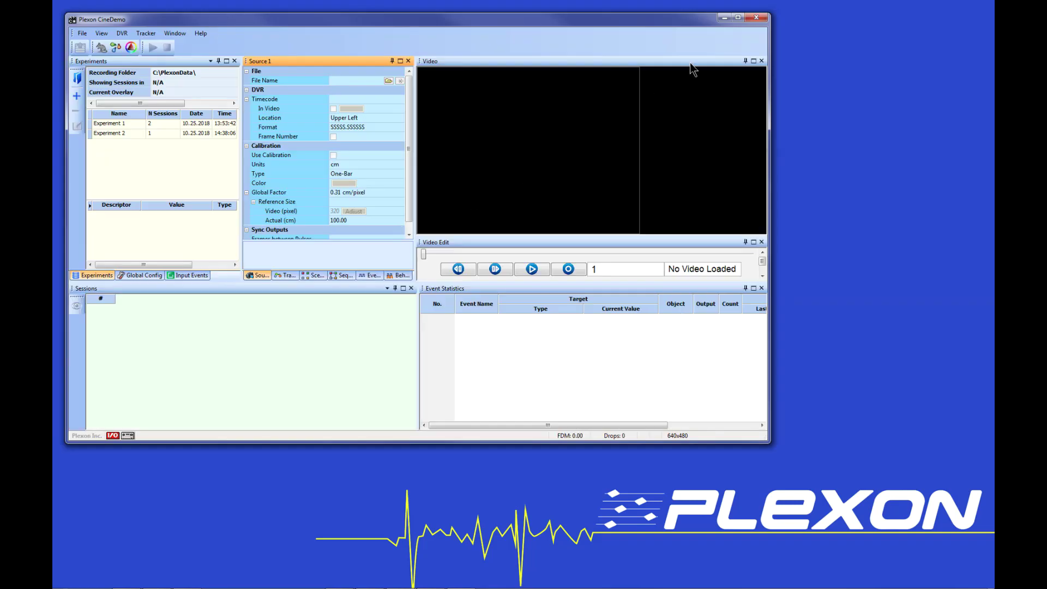
pyautogui.click(737, 18)
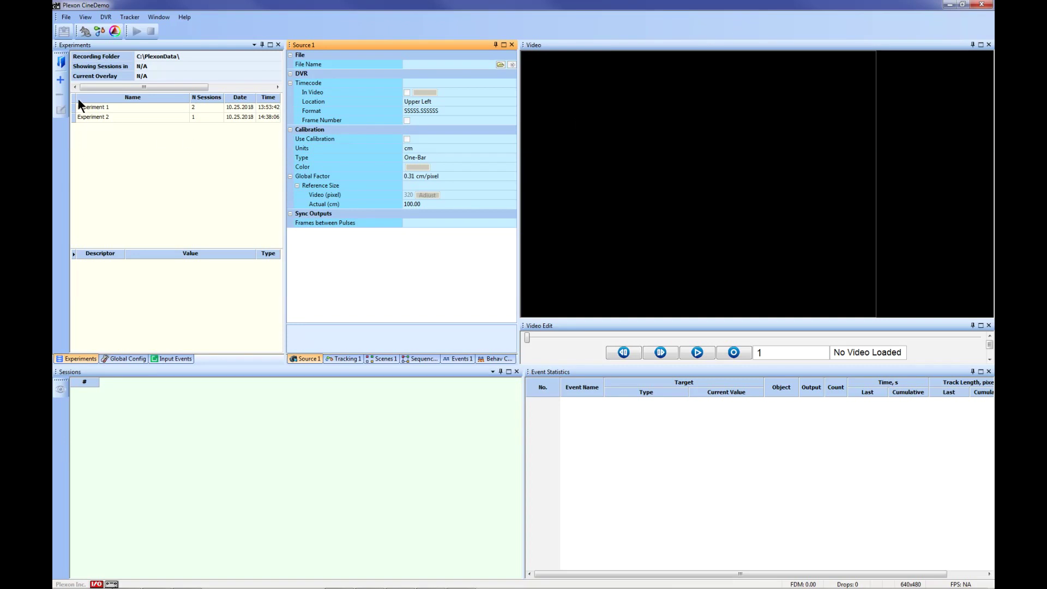
pyautogui.click(61, 80)
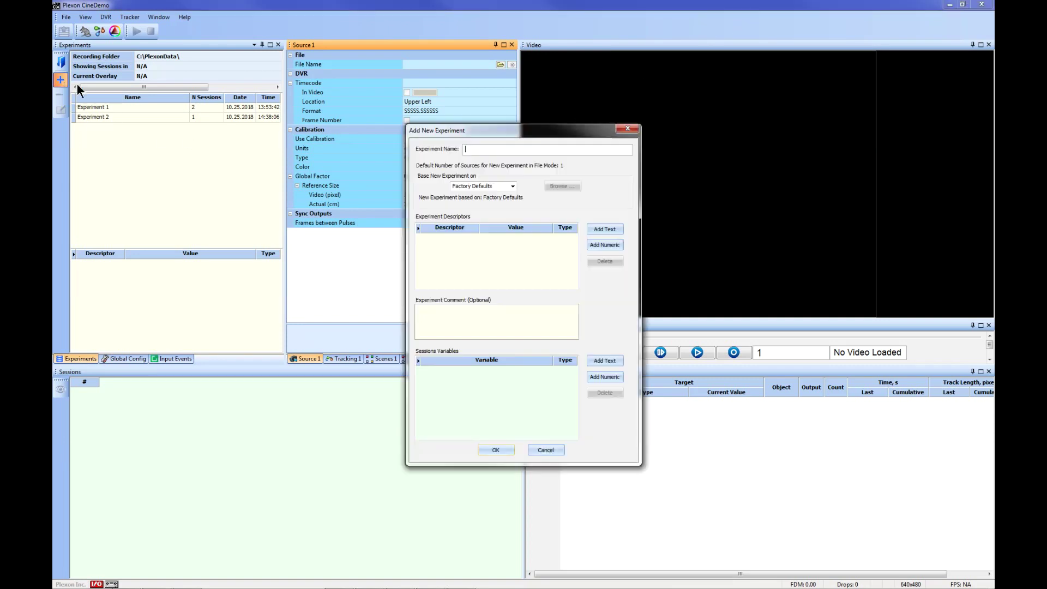
pyautogui.write('Test Tracking')
pyautogui.click(606, 359)
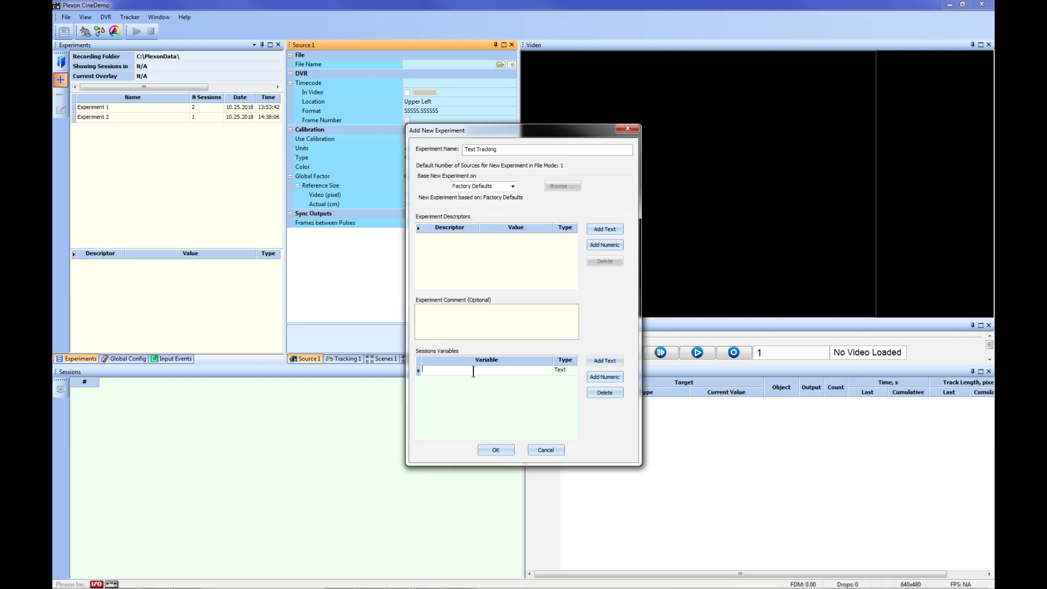
pyautogui.write('Subject ID')
pyautogui.click(490, 445)
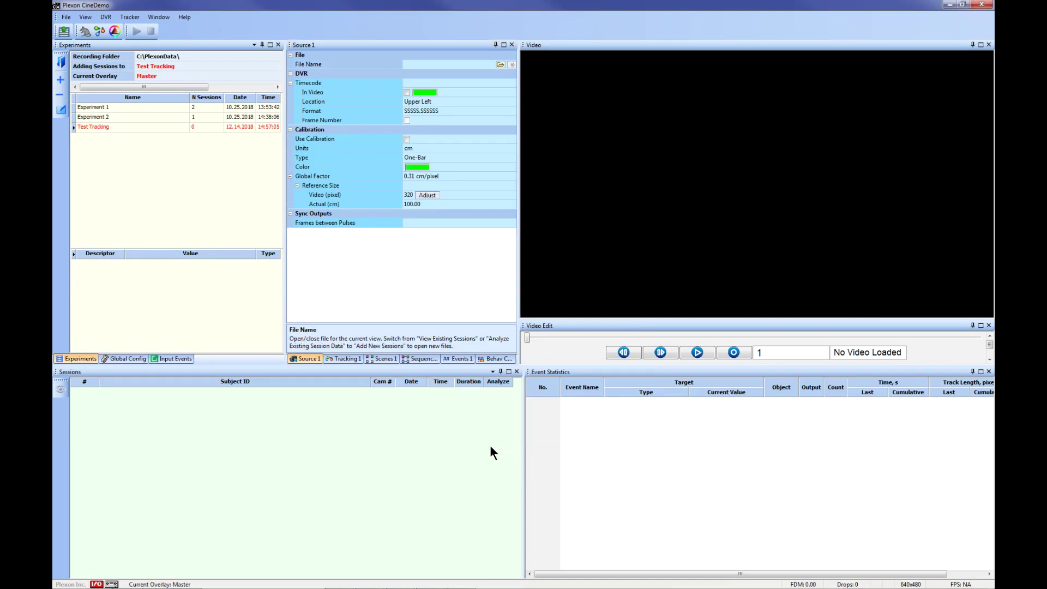
# - Load Open Field 2.mp4 as the Source 1 video file and bring up the Scenes 1 setup
pyautogui.click(306, 359)
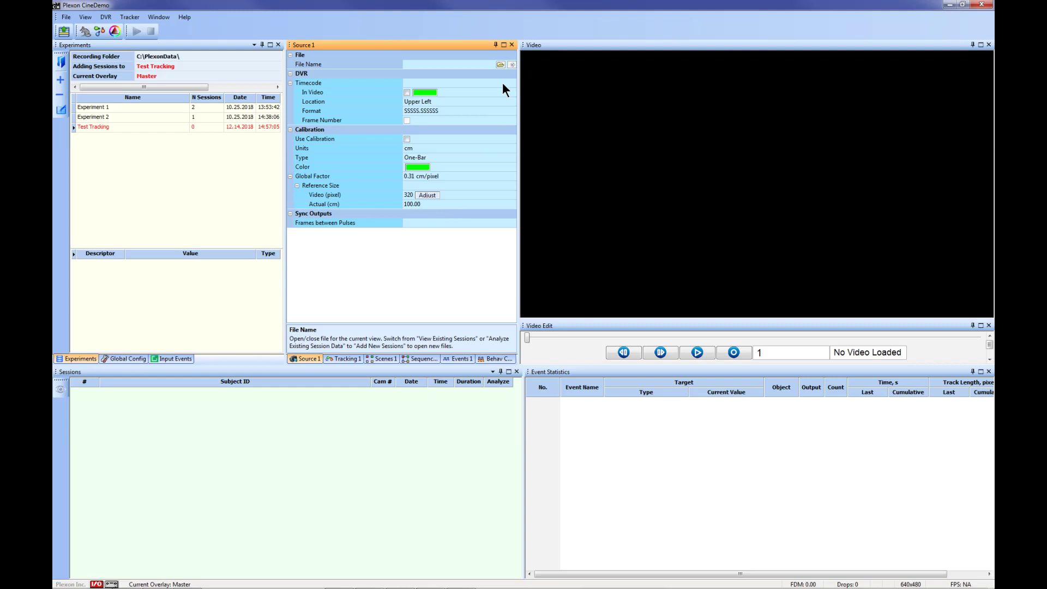
pyautogui.click(500, 65)
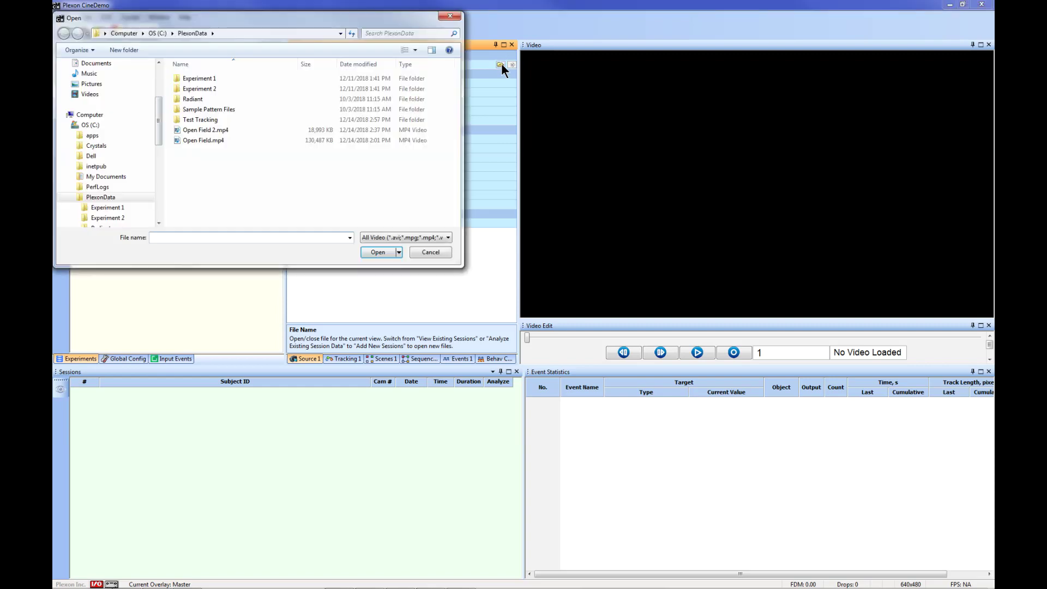
pyautogui.doubleClick(224, 132)
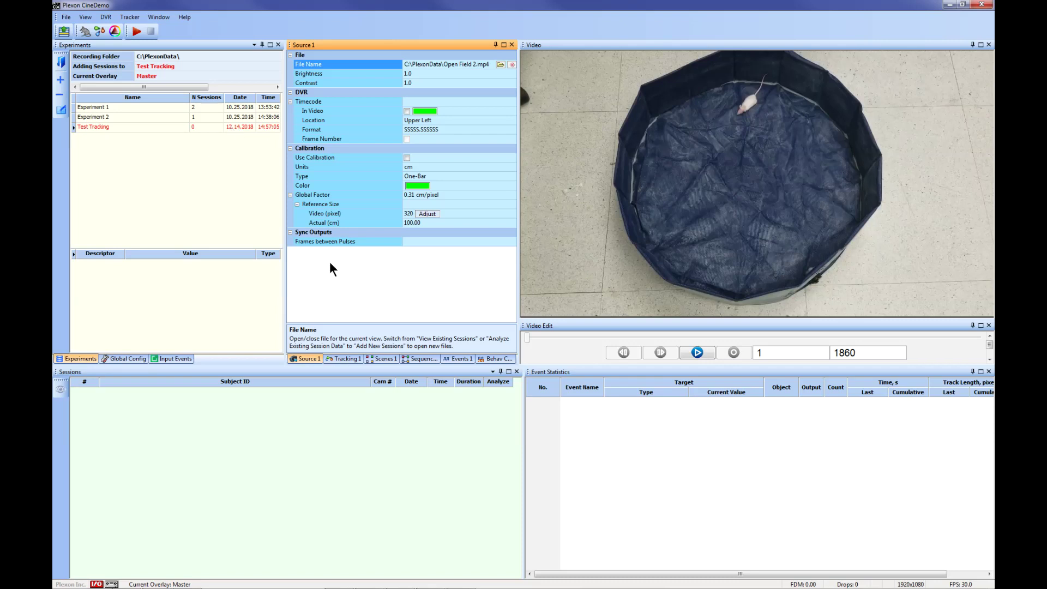
pyautogui.click(378, 360)
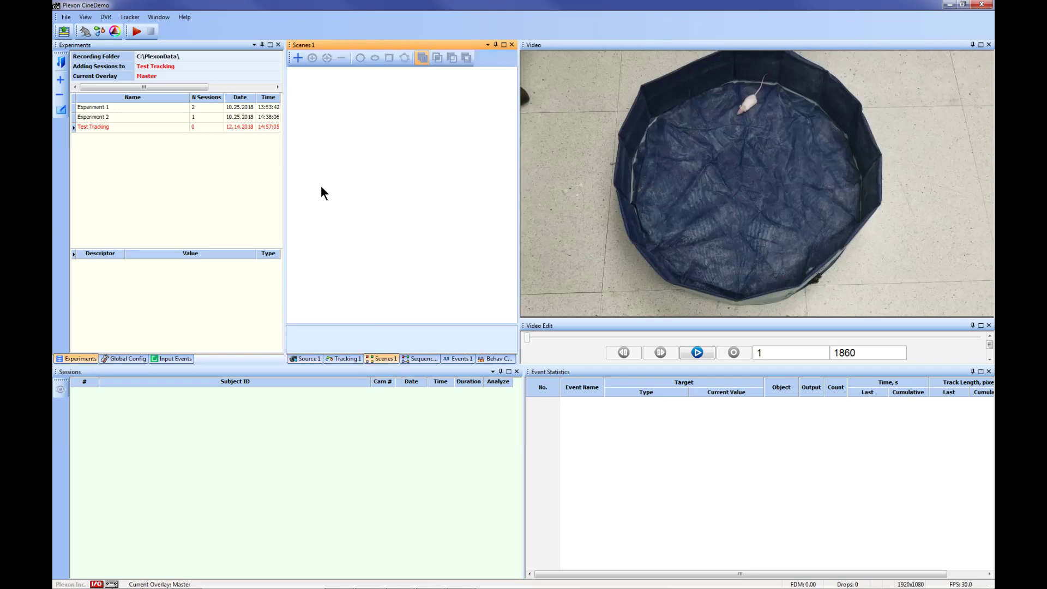
# - Add an arena and fit a roughly 912-pixel circle to the inside of the pool wall
pyautogui.click(298, 57)
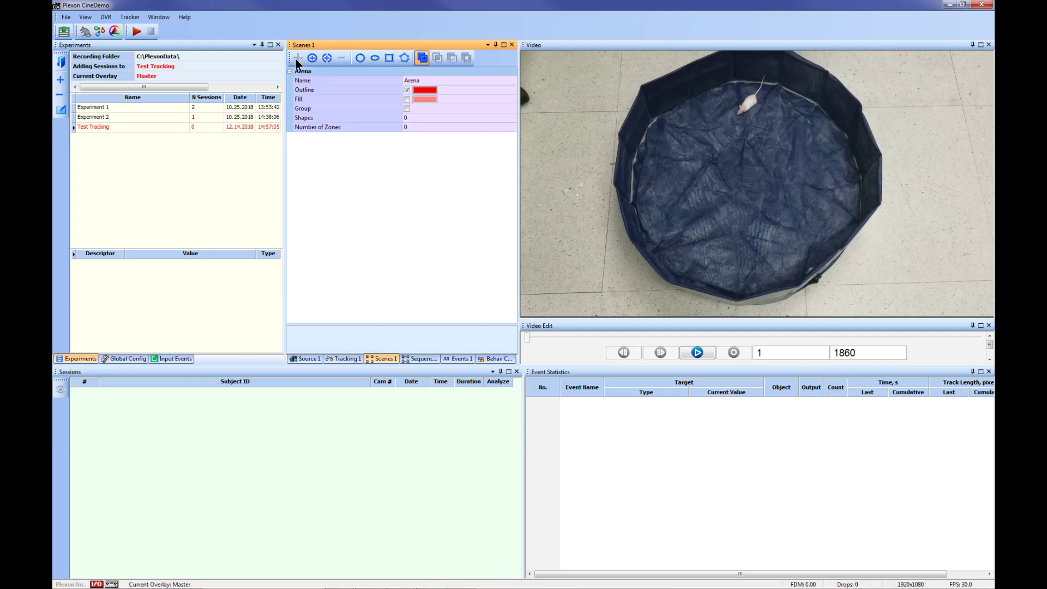
pyautogui.click(359, 60)
pyautogui.moveTo(622, 76)
pyautogui.mouseDown()
pyautogui.moveTo(752, 203)
pyautogui.moveTo(857, 281)
pyautogui.mouseUp()
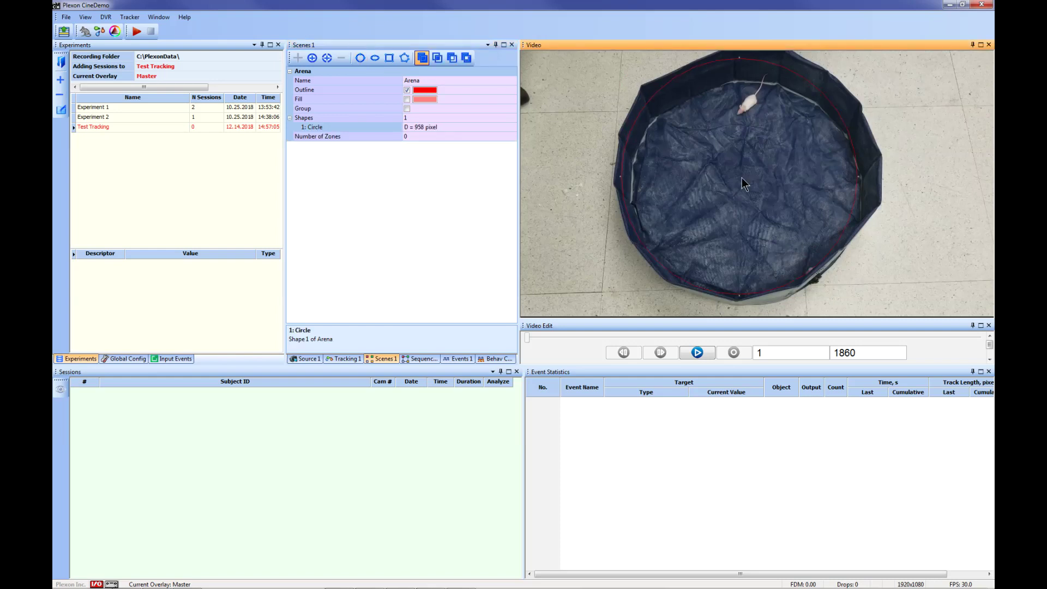
pyautogui.moveTo(731, 170); pyautogui.dragTo(737, 179)
pyautogui.moveTo(860, 185); pyautogui.dragTo(854, 186)
pyautogui.moveTo(766, 199); pyautogui.dragTo(767, 192)
# - Add Zone 1.1 and set both its outline and fill colours to bright green
pyautogui.click(311, 58)
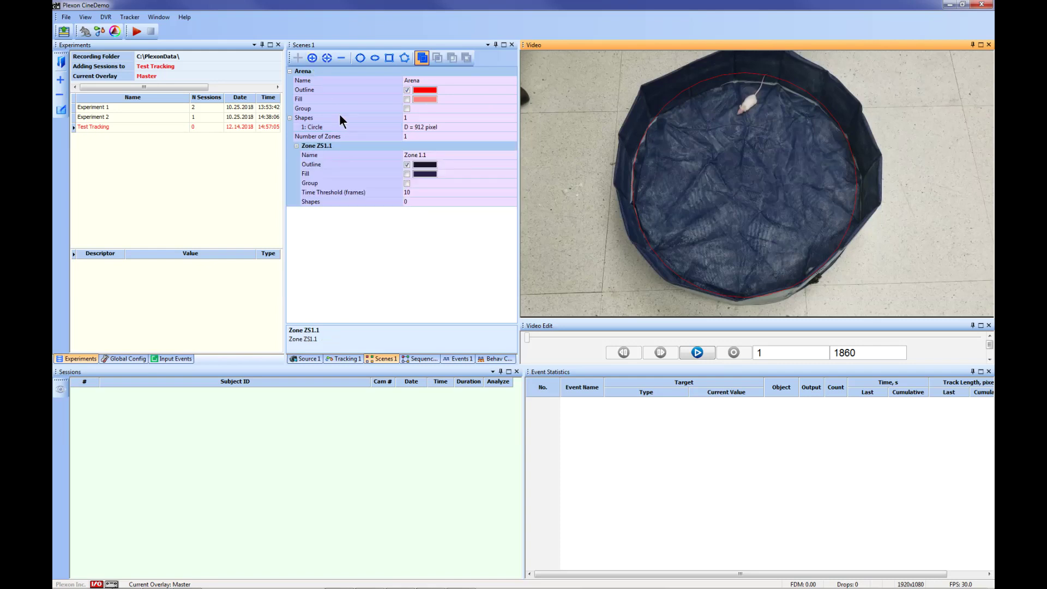
pyautogui.click(432, 165)
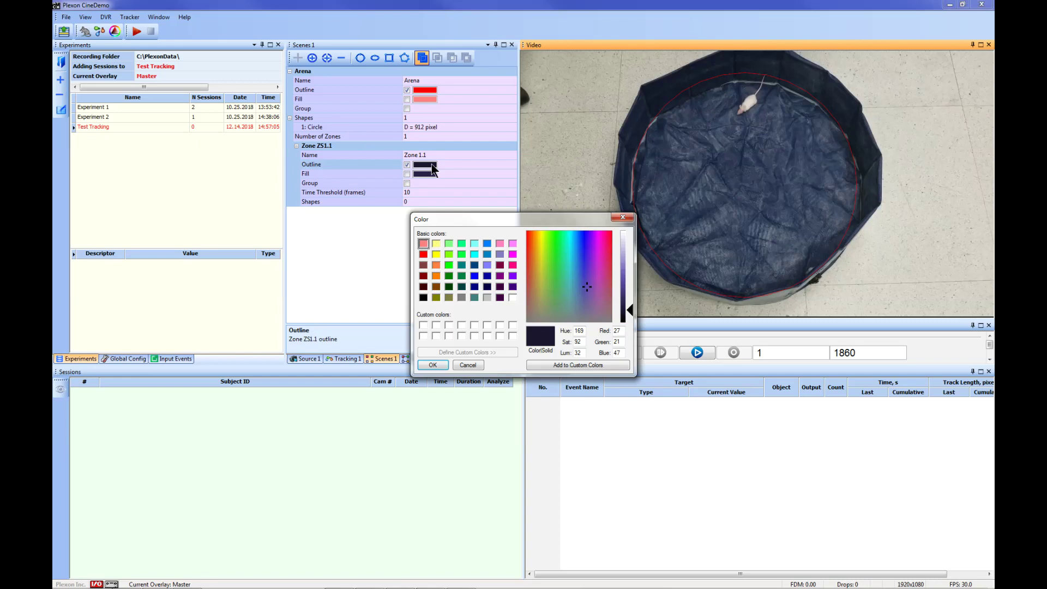
pyautogui.click(448, 254)
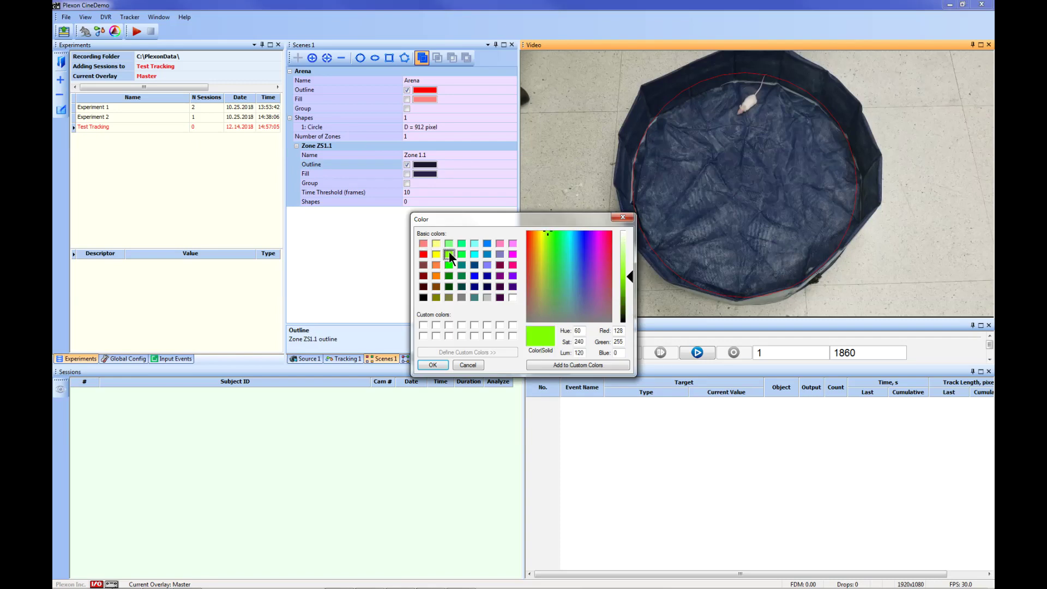
pyautogui.click(440, 361)
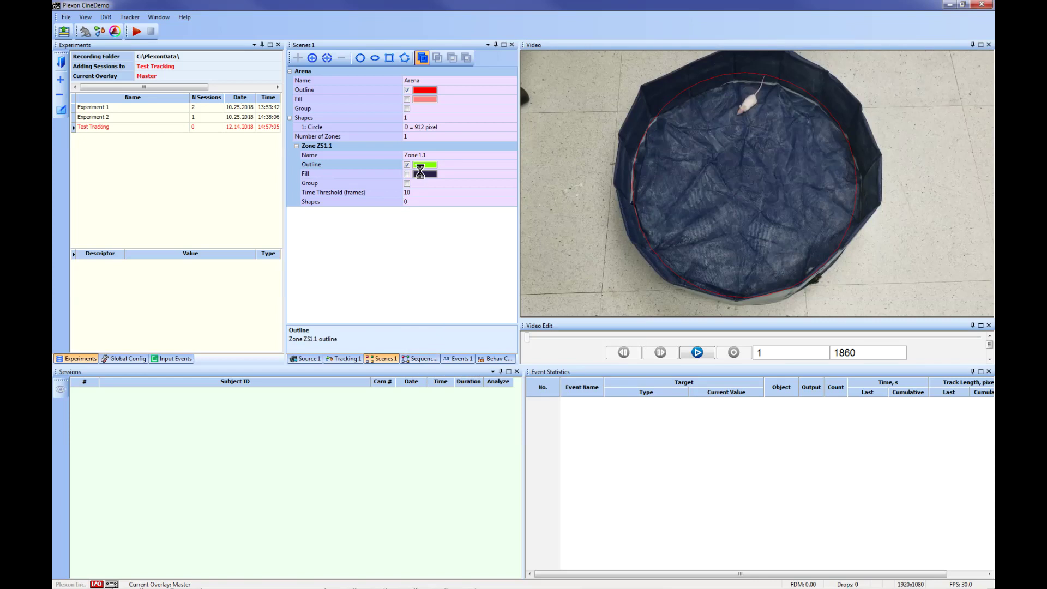
pyautogui.click(424, 173)
pyautogui.click(448, 254)
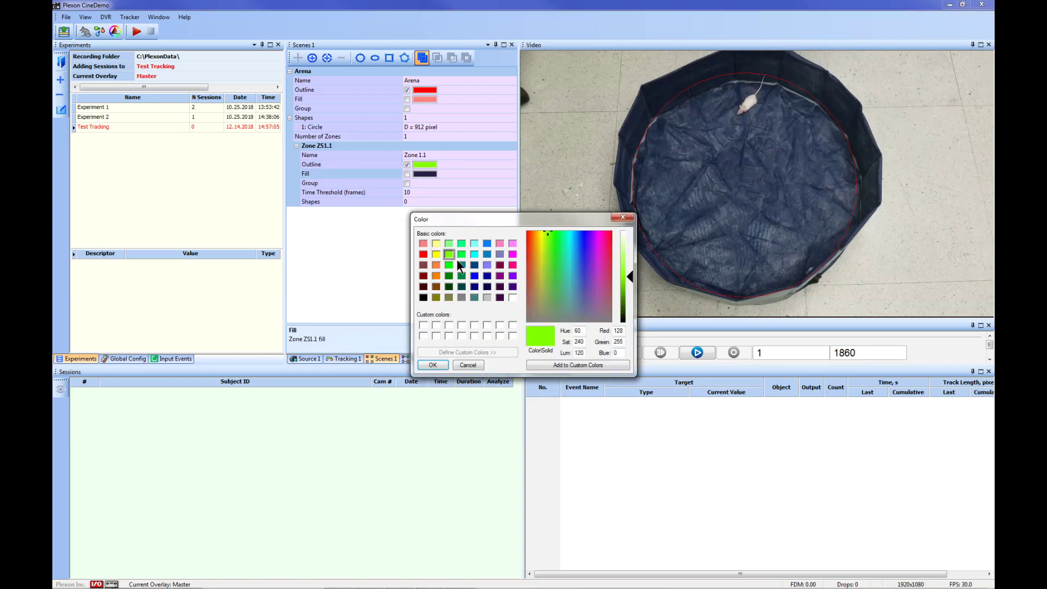
pyautogui.click(436, 364)
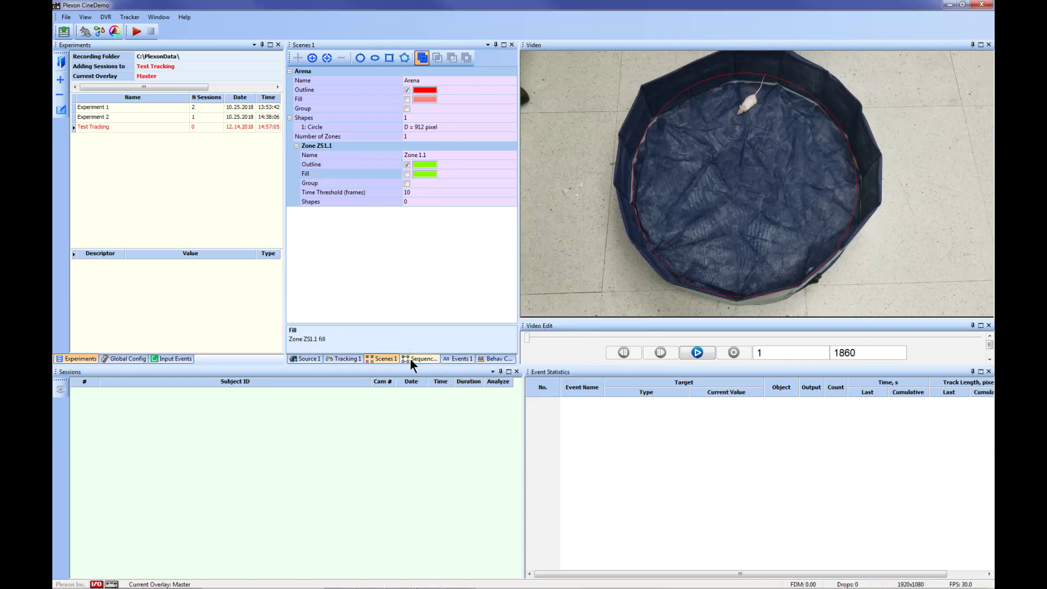
# - Draw a 908-pixel zone circle lined up with the arena along the pool wall
pyautogui.click(360, 58)
pyautogui.click(660, 99)
pyautogui.moveTo(659, 98); pyautogui.dragTo(876, 313)
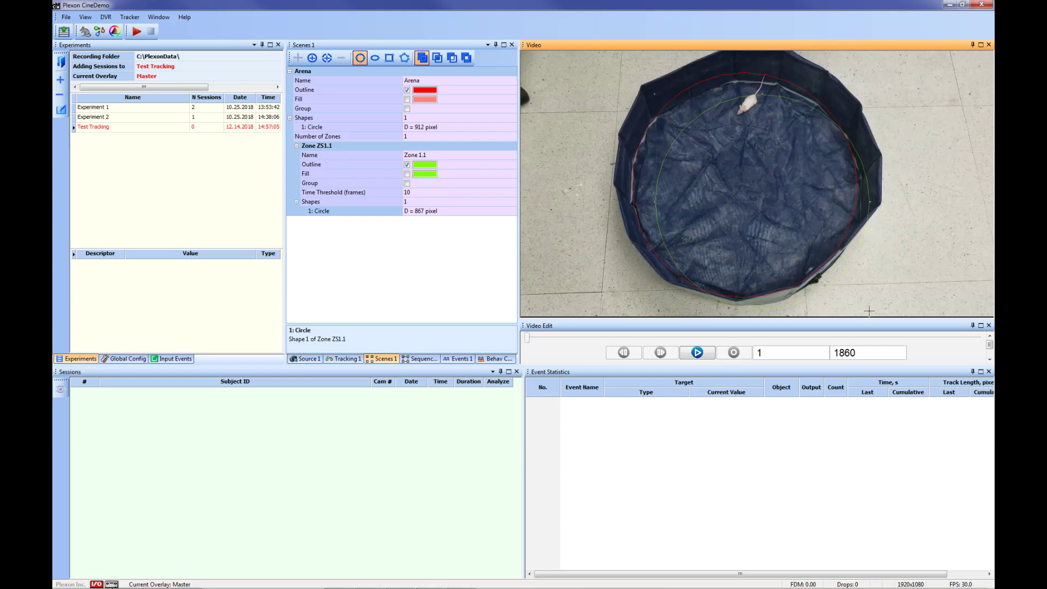
pyautogui.moveTo(771, 227); pyautogui.dragTo(747, 213)
pyautogui.moveTo(854, 190); pyautogui.dragTo(859, 195)
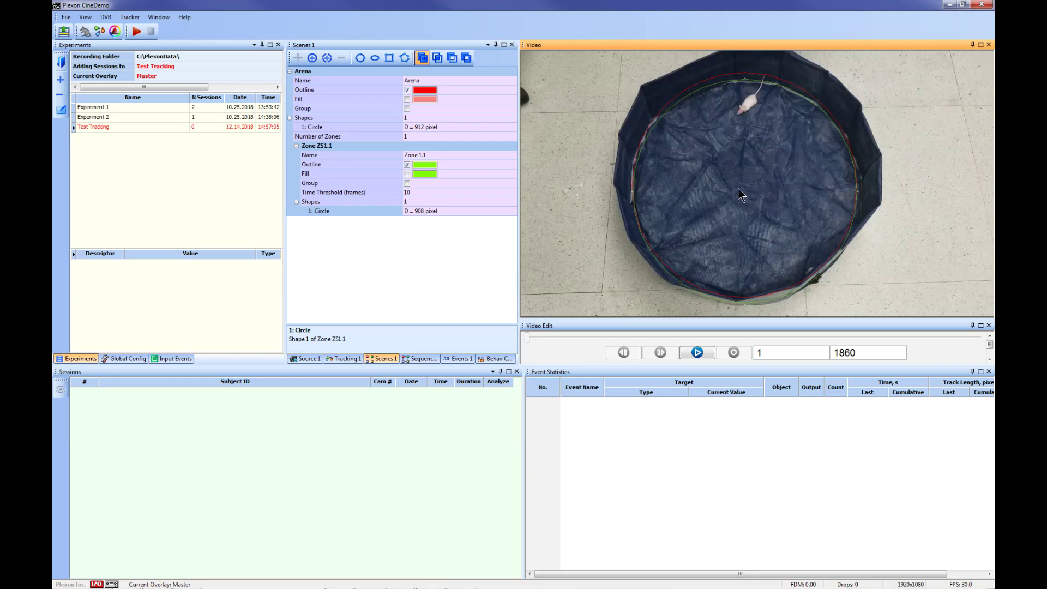
# - Subtract a centred 393-pixel circle from the zone and turn on its green fill
pyautogui.click(448, 57)
pyautogui.click(357, 58)
pyautogui.click(700, 143)
pyautogui.moveTo(722, 164); pyautogui.dragTo(797, 227)
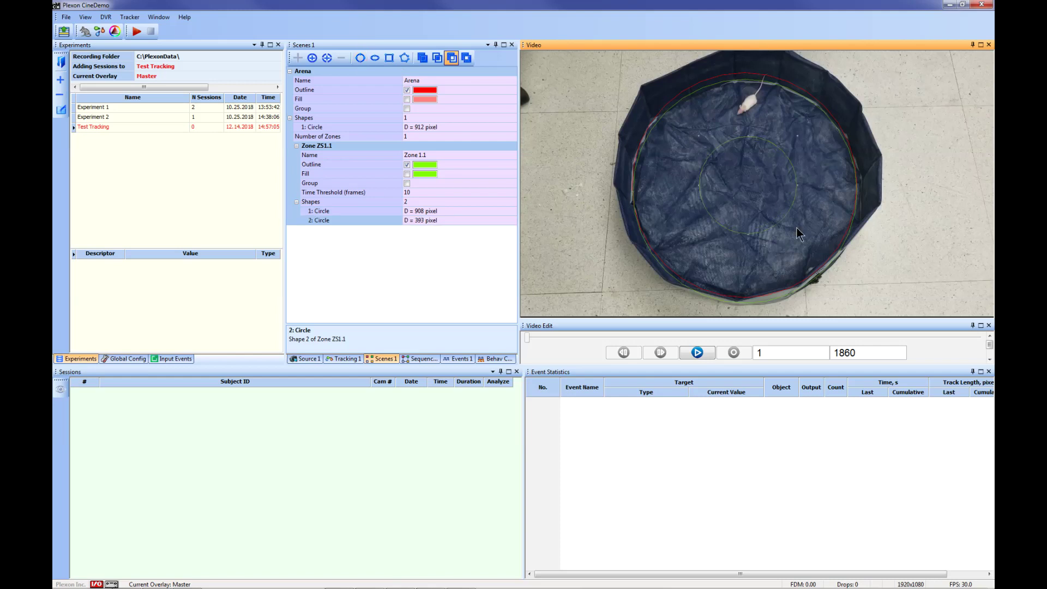
pyautogui.moveTo(740, 200); pyautogui.dragTo(738, 197)
pyautogui.click(363, 296)
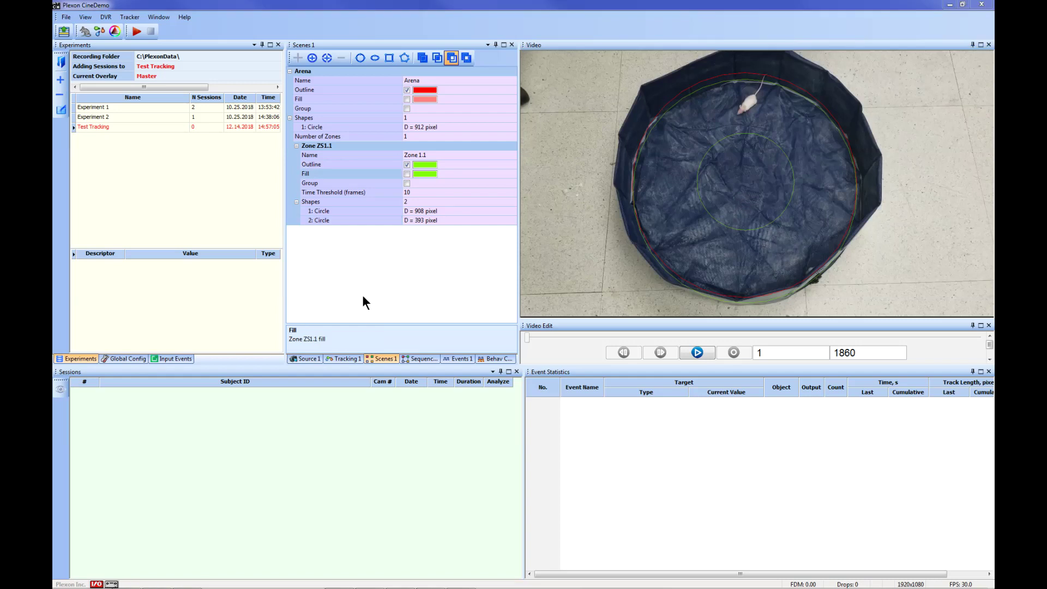
pyautogui.click(407, 173)
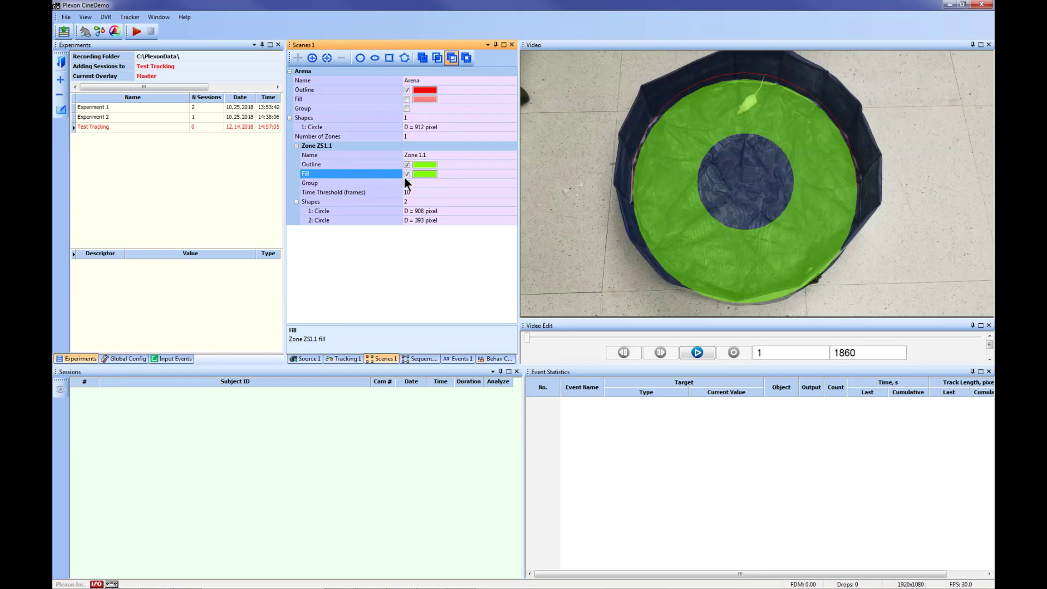
# - Set Tracking 1 to contour tracking of a bright object on a dark background
pyautogui.click(330, 359)
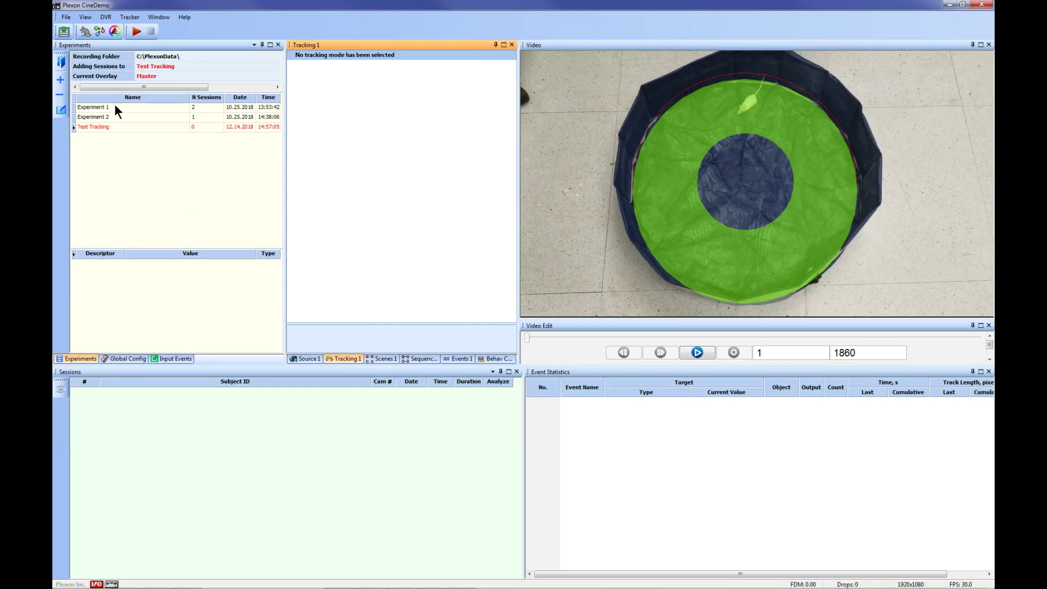
pyautogui.click(83, 32)
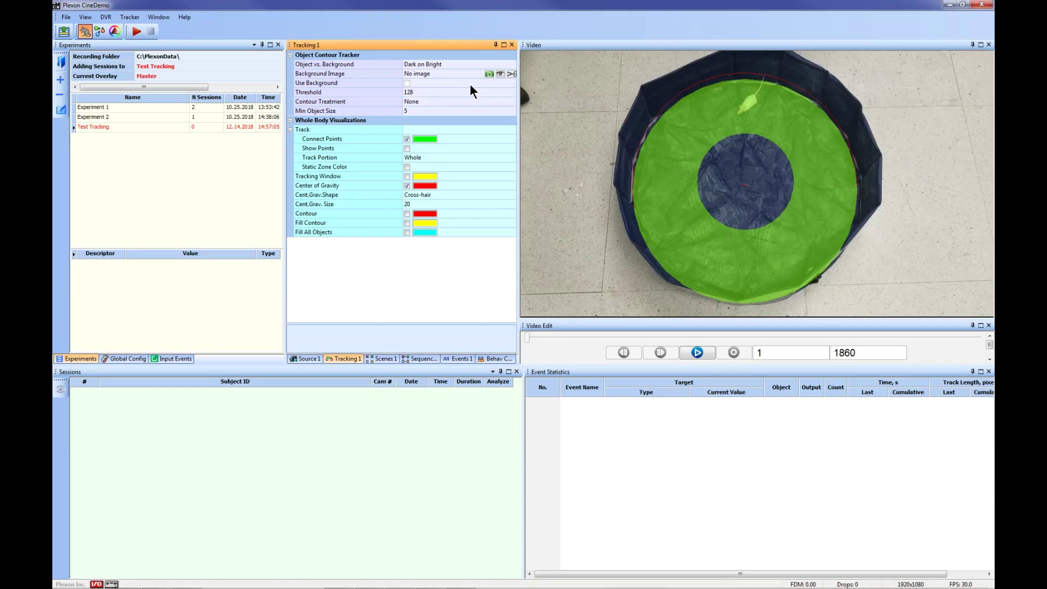
pyautogui.click(511, 64)
pyautogui.click(511, 63)
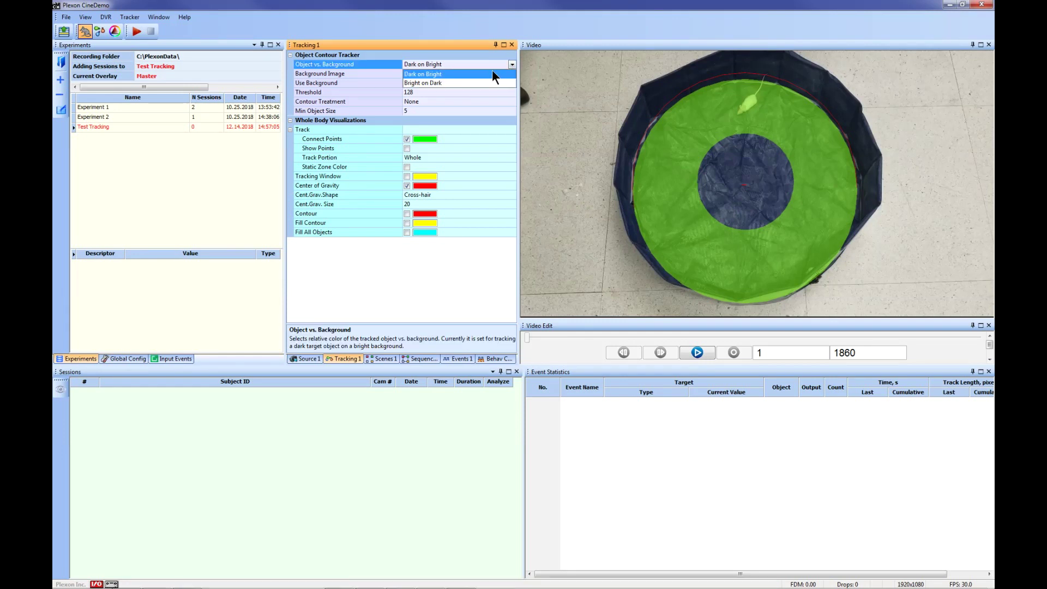
pyautogui.click(431, 82)
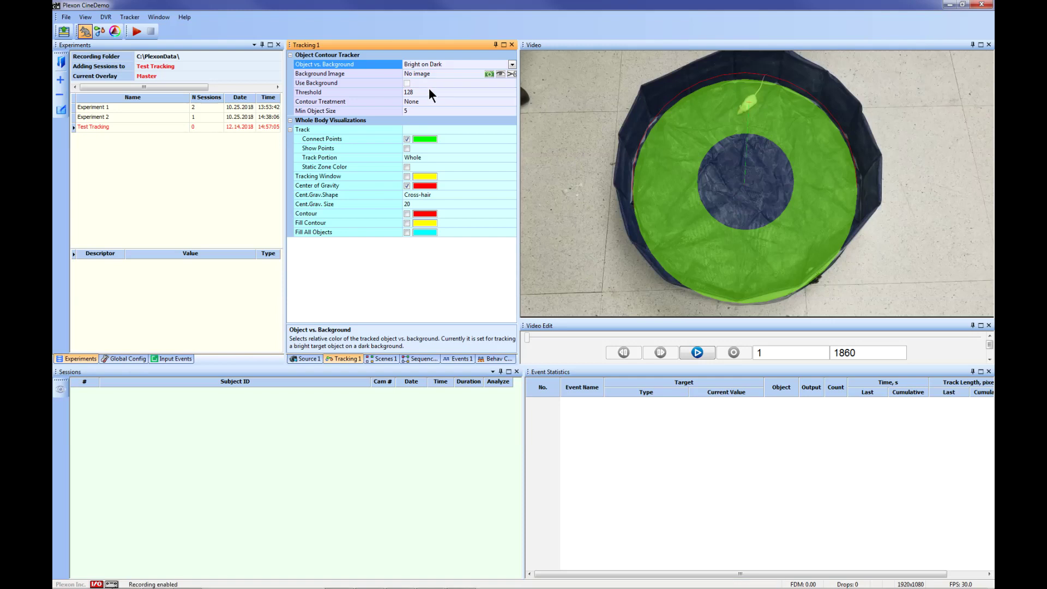
# - Hide the trajectory line, show and fill the contour, and set the threshold to 128
pyautogui.click(406, 139)
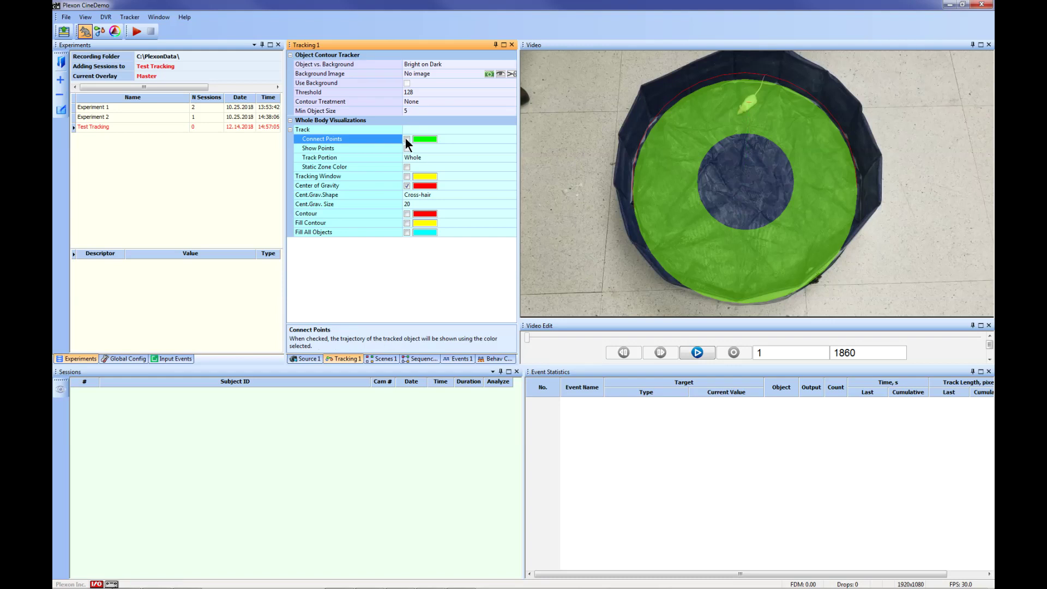
pyautogui.click(407, 213)
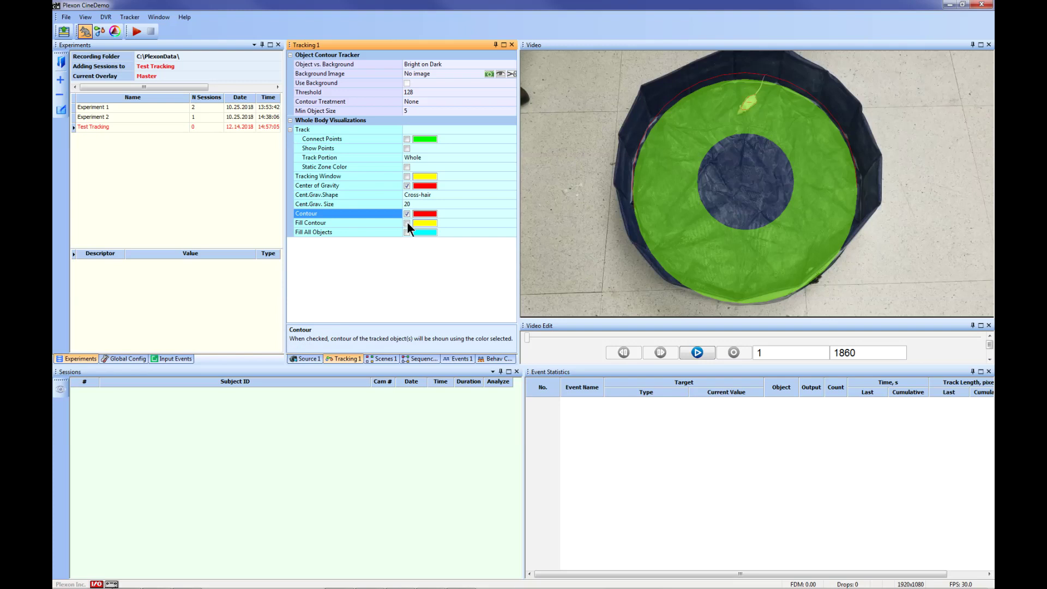
pyautogui.click(407, 222)
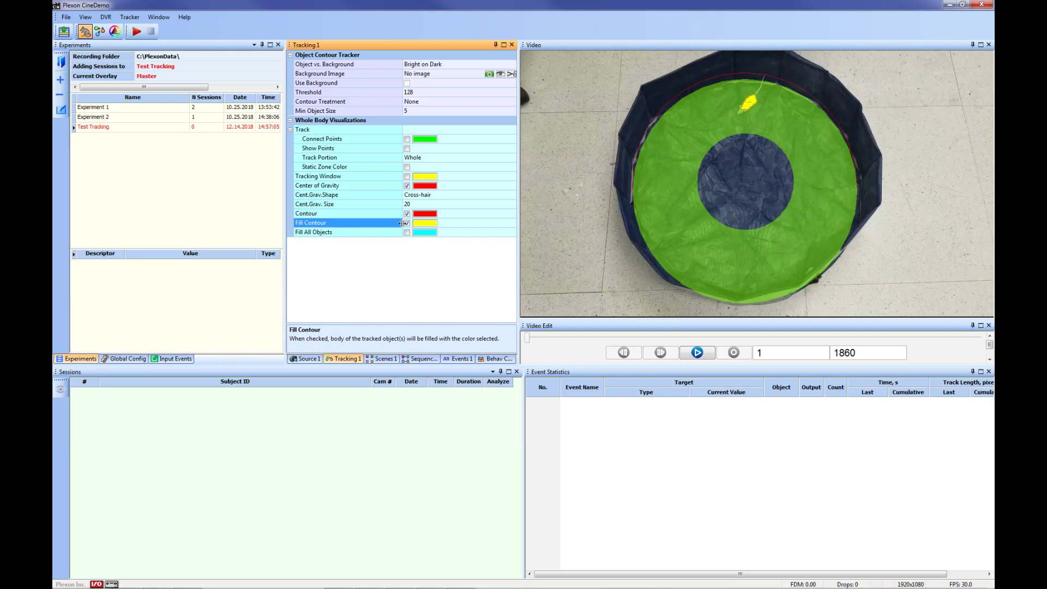
pyautogui.click(435, 92)
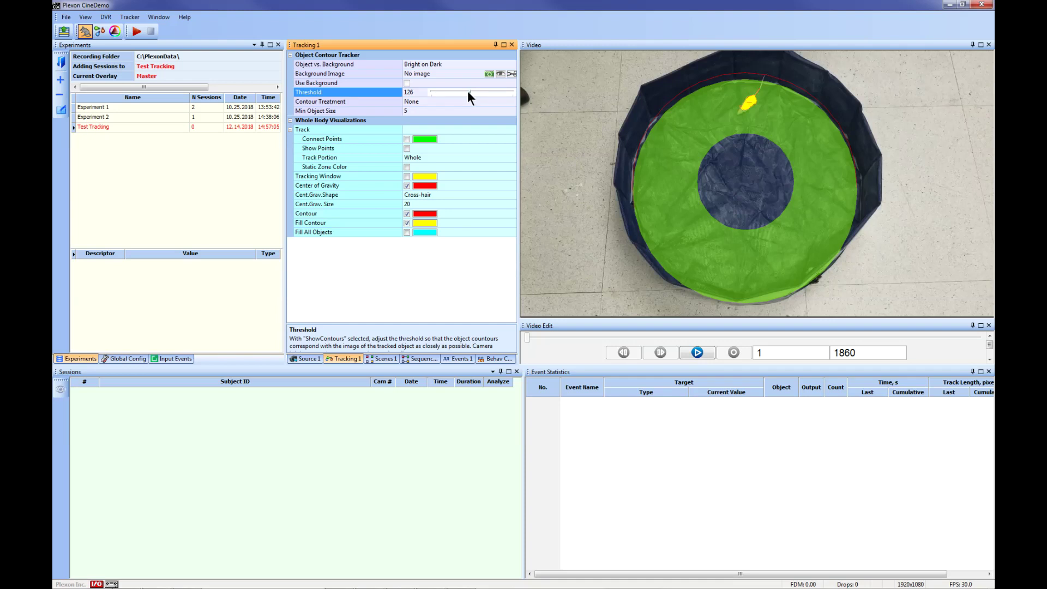
pyautogui.moveTo(462, 92); pyautogui.dragTo(474, 97)
pyautogui.click(462, 358)
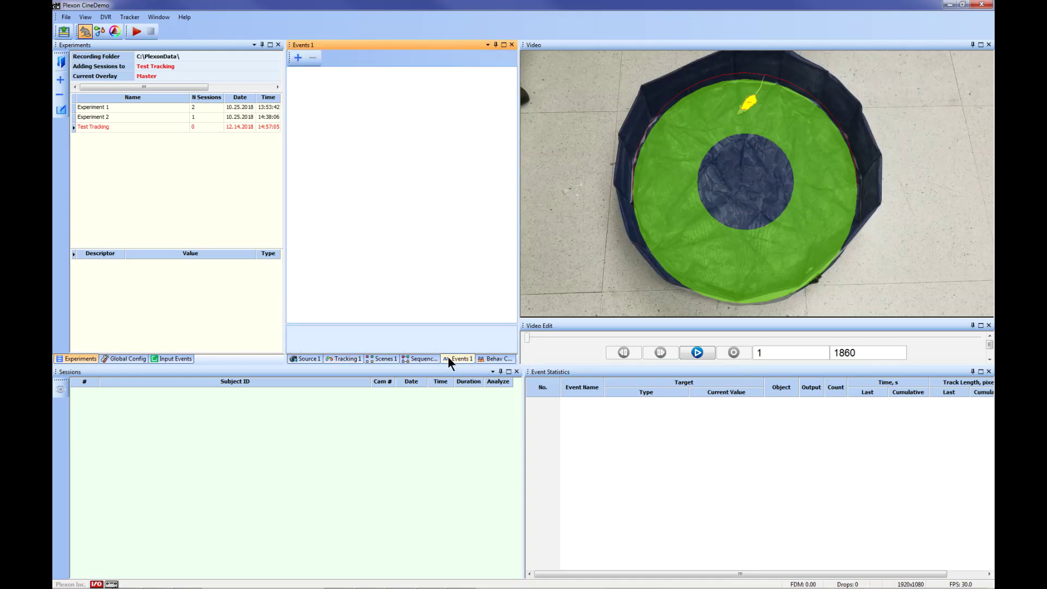
# - Add an event for presence in Zone 1.1 and name it Perimeter
pyautogui.click(294, 61)
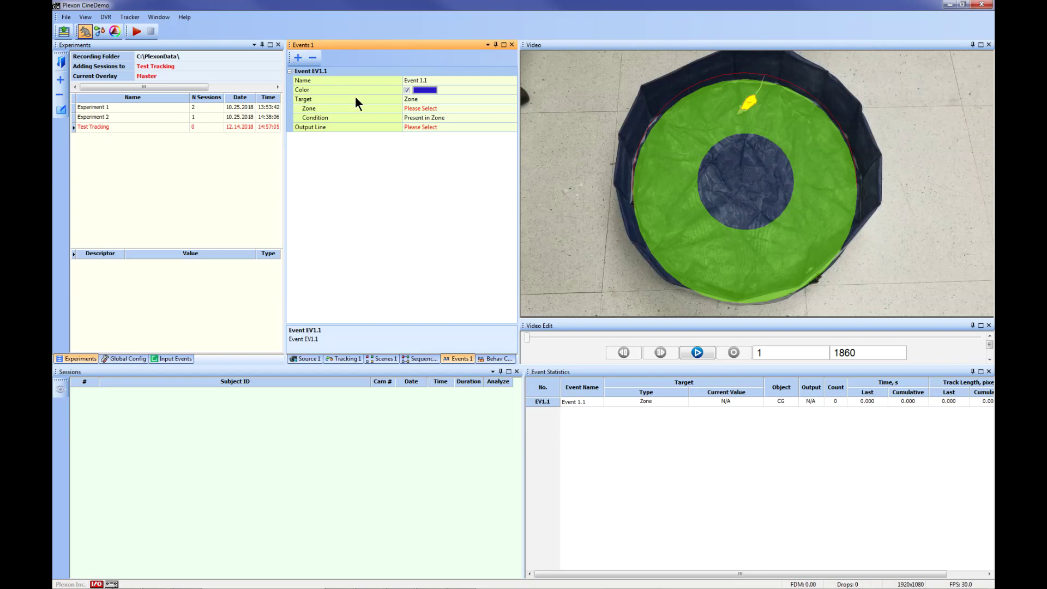
pyautogui.click(436, 108)
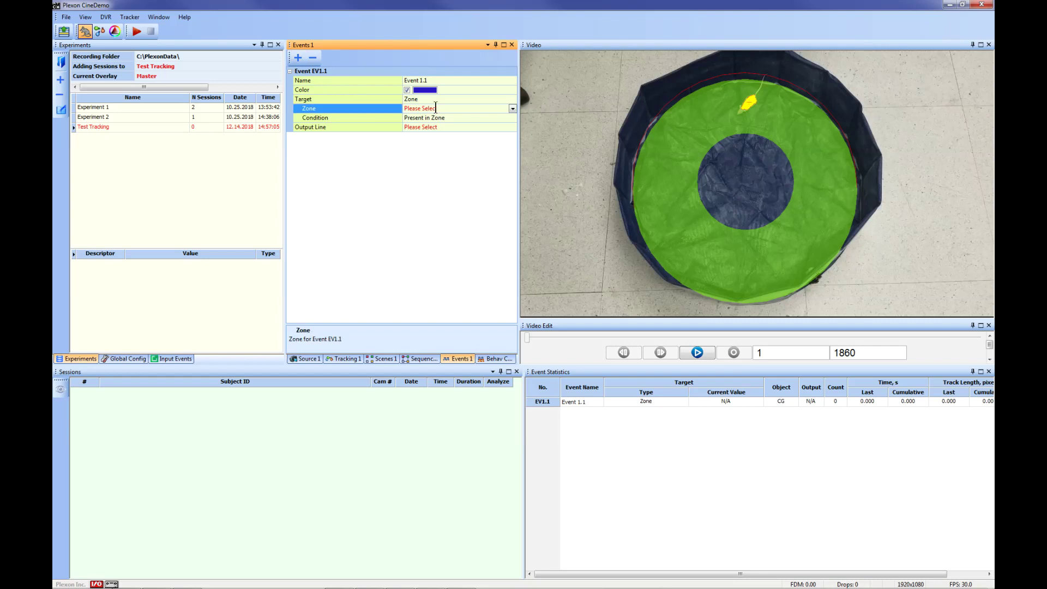
pyautogui.click(512, 109)
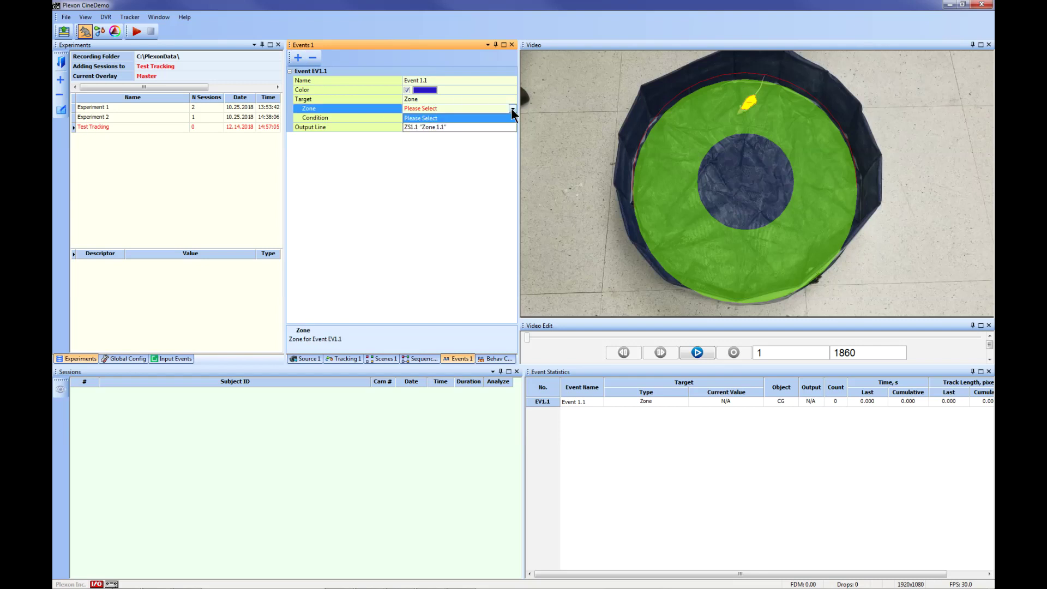
pyautogui.click(435, 127)
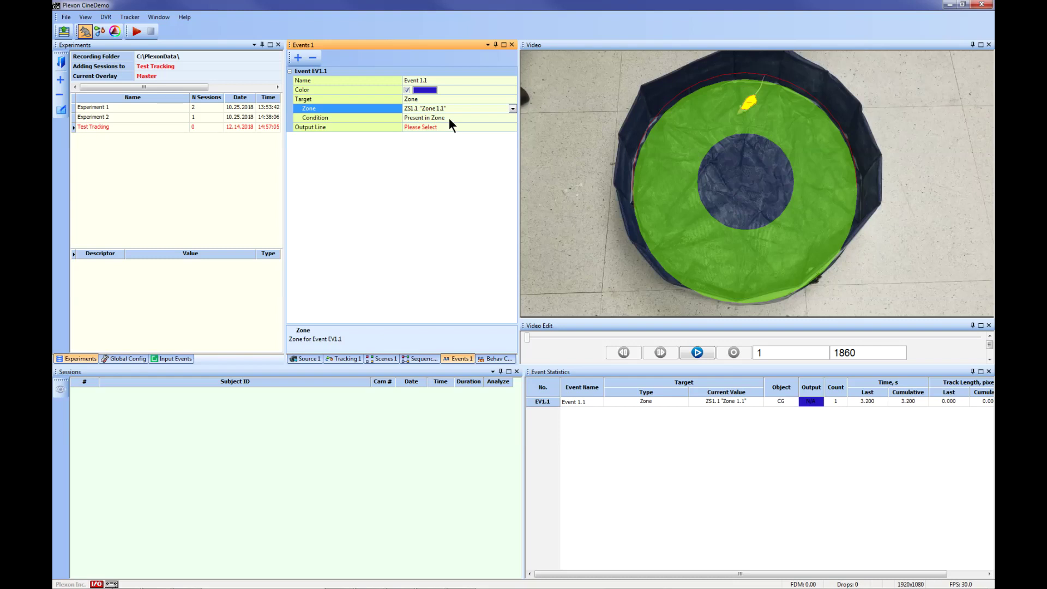
pyautogui.click(428, 80)
pyautogui.click(429, 80)
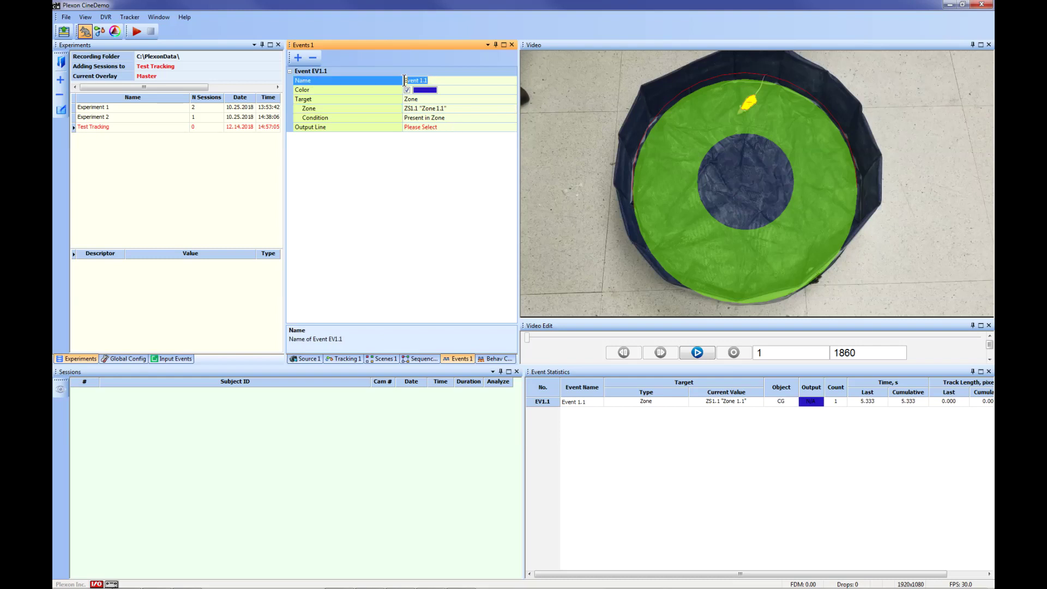
pyautogui.write('Perimeter')
# - Add a second event on Zone 1.1 with condition Absent from Zone, named Center
pyautogui.click(298, 57)
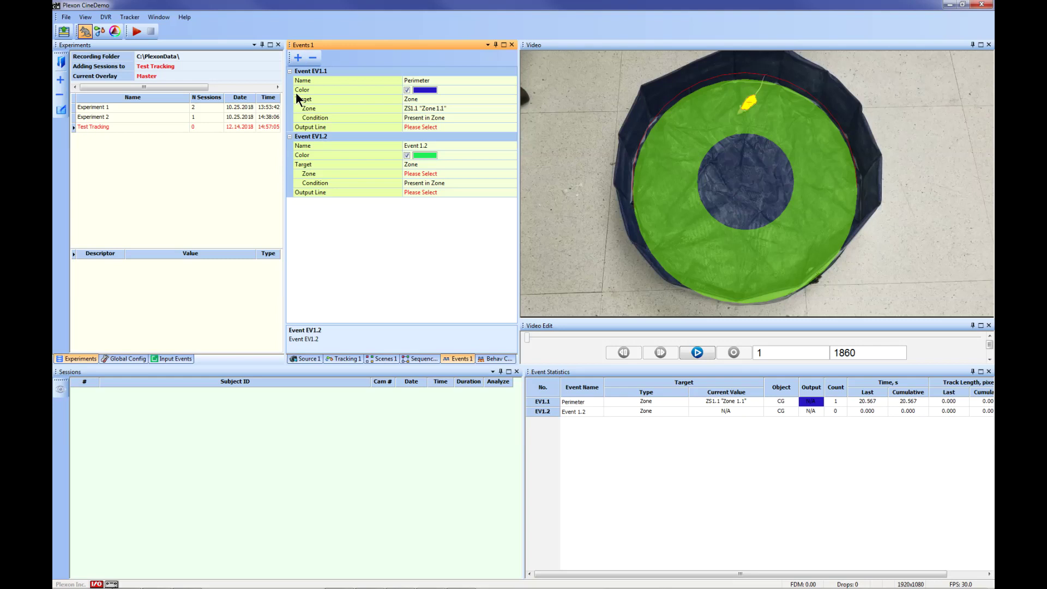
pyautogui.click(457, 174)
pyautogui.click(513, 174)
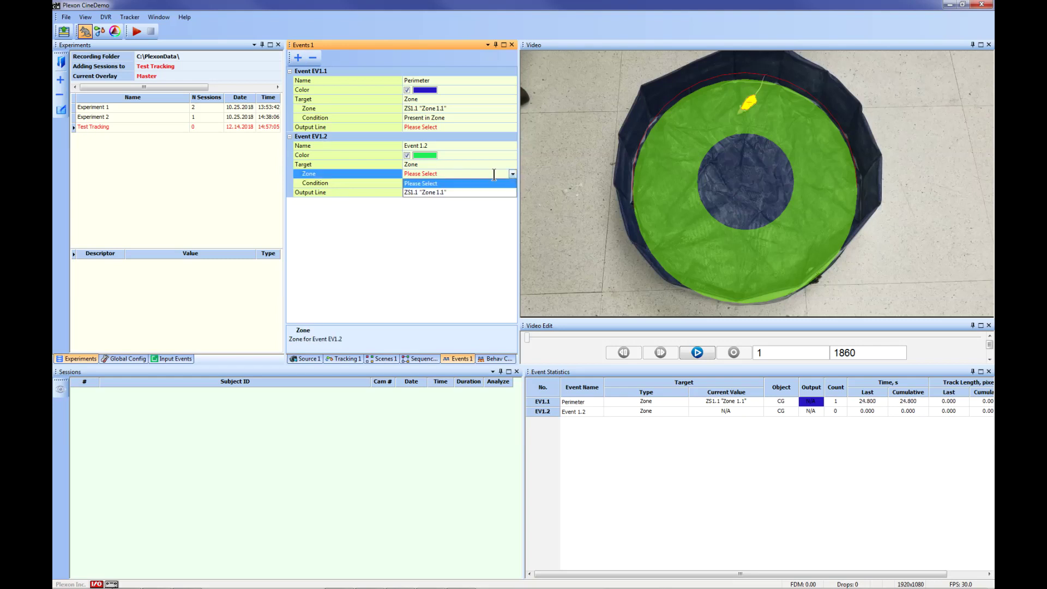
pyautogui.click(434, 192)
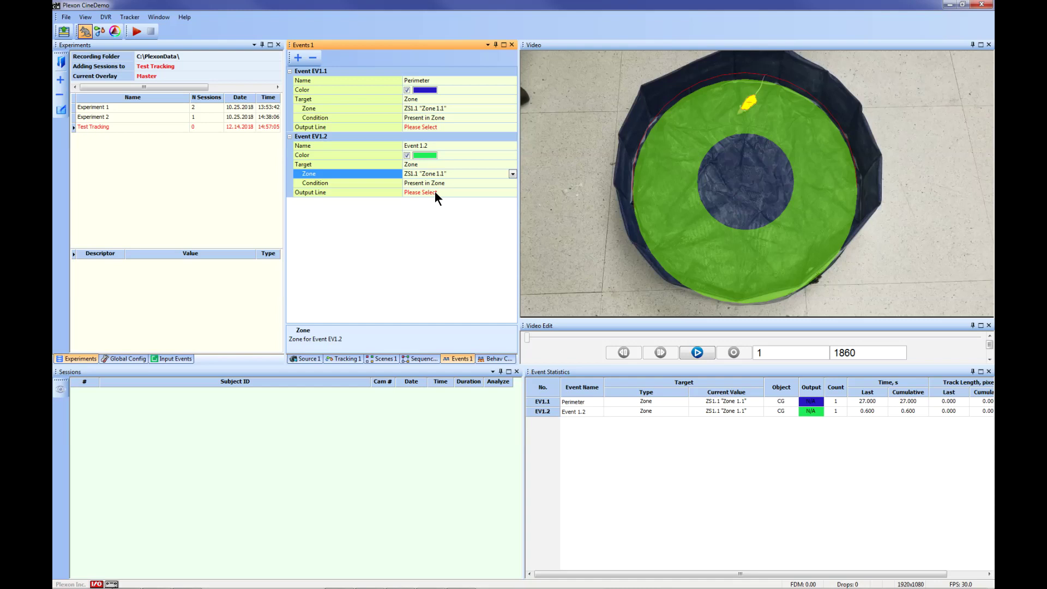
pyautogui.click(451, 182)
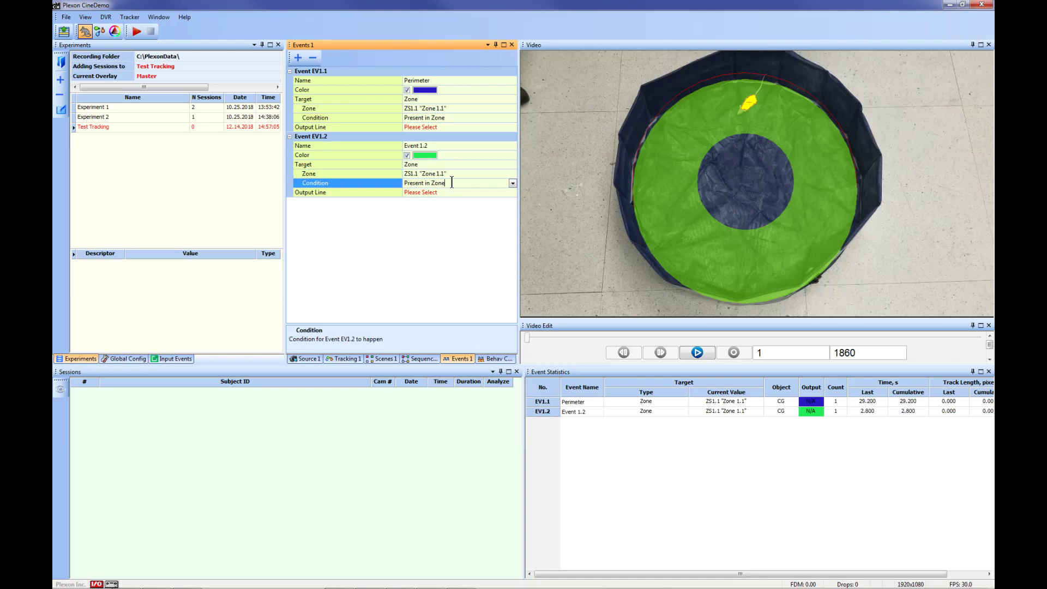
pyautogui.click(512, 184)
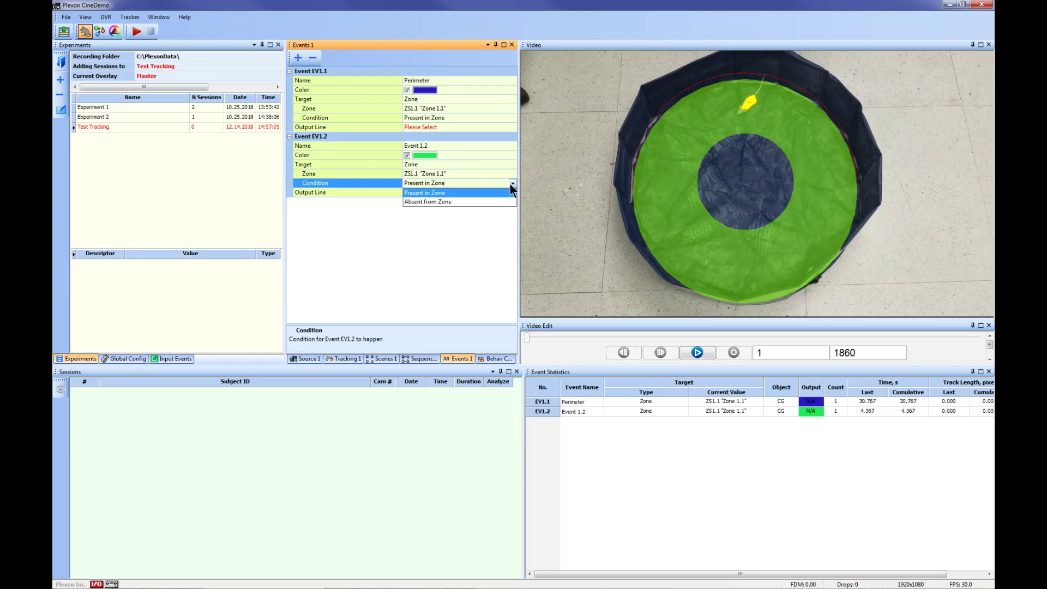
pyautogui.click(453, 202)
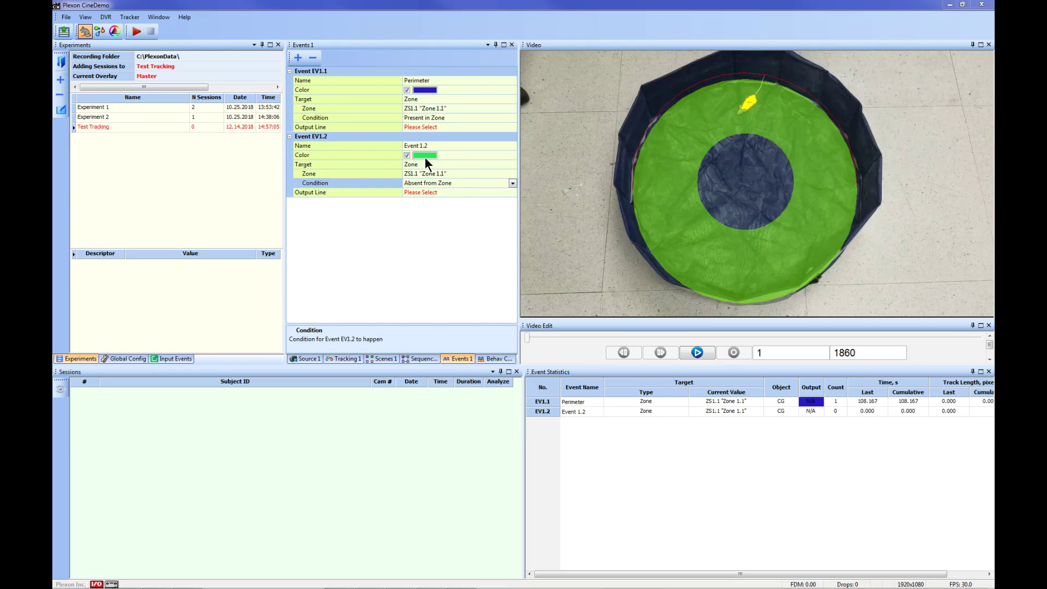
pyautogui.doubleClick(431, 145)
pyautogui.moveTo(430, 144); pyautogui.dragTo(392, 145)
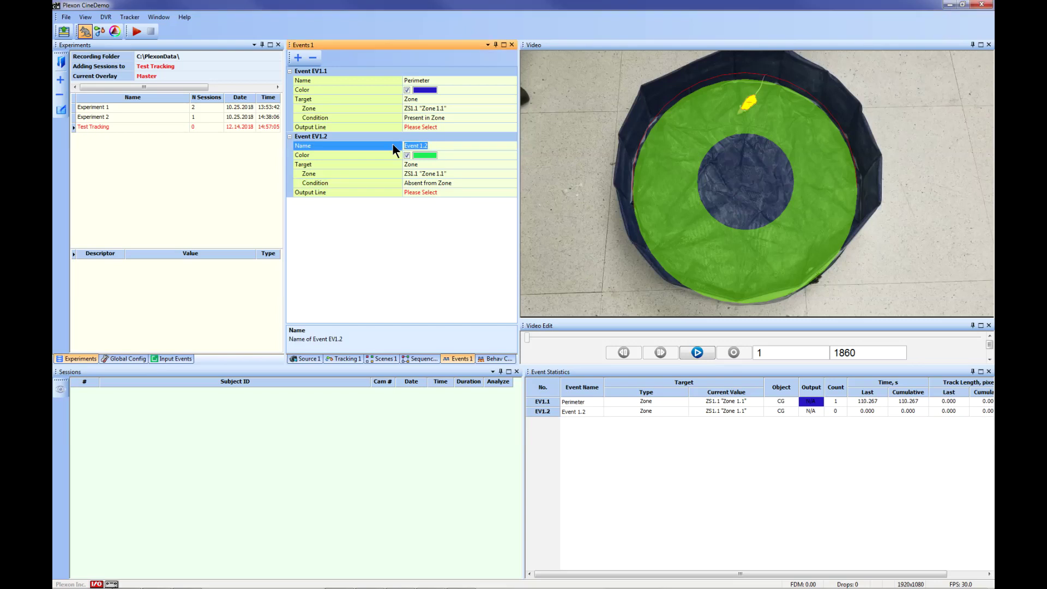
pyautogui.write('Center')
pyautogui.click(686, 391)
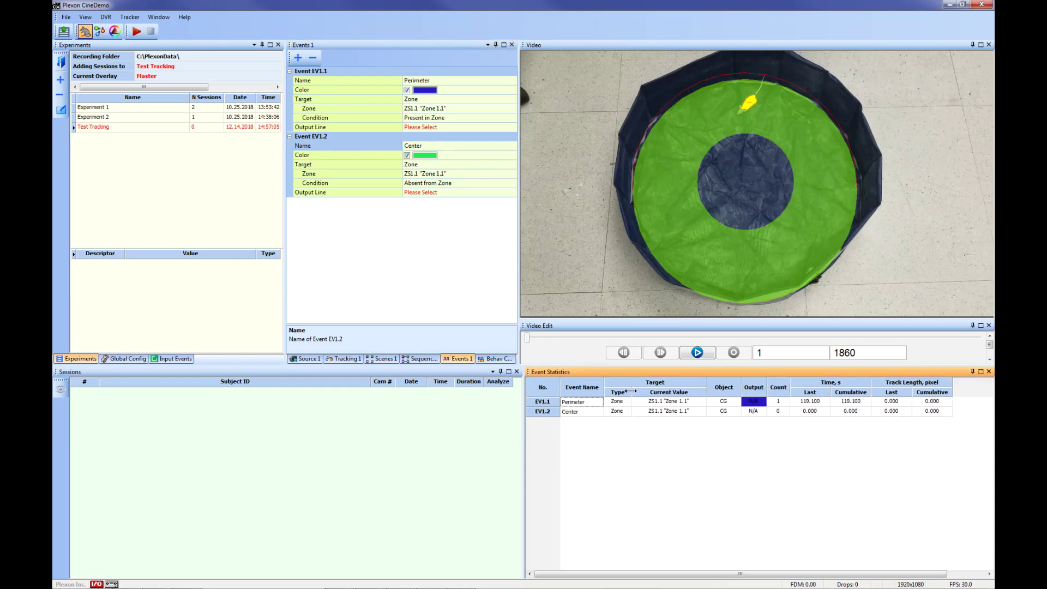
# - Narrow the Current Value column in the Event Statistics table by dragging its border left
pyautogui.moveTo(705, 391); pyautogui.dragTo(661, 391)
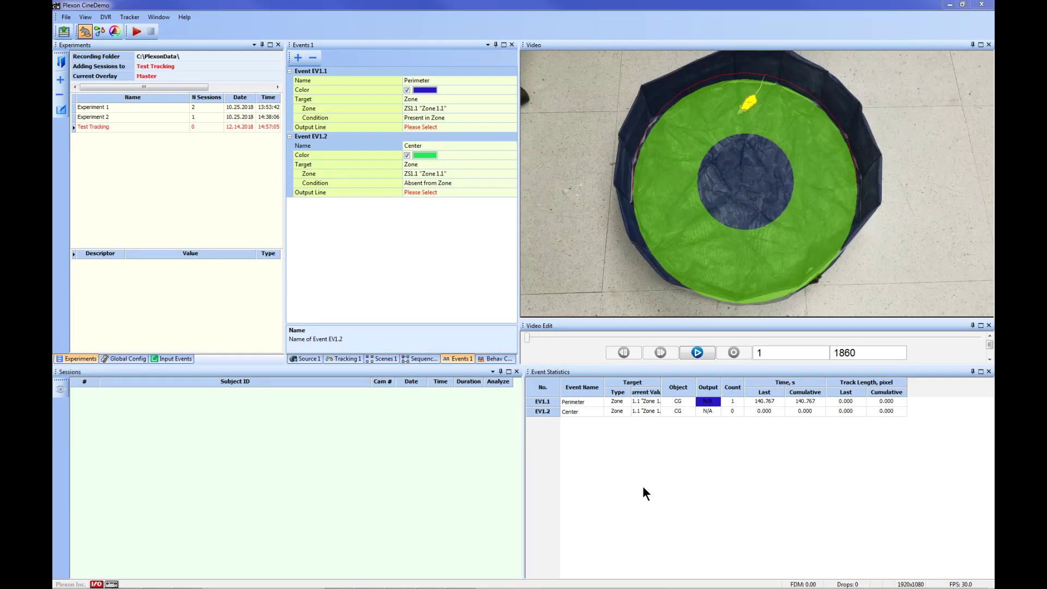
# - Re-enable Connect Points in Tracking 1 so the trajectory line shows again
pyautogui.click(348, 359)
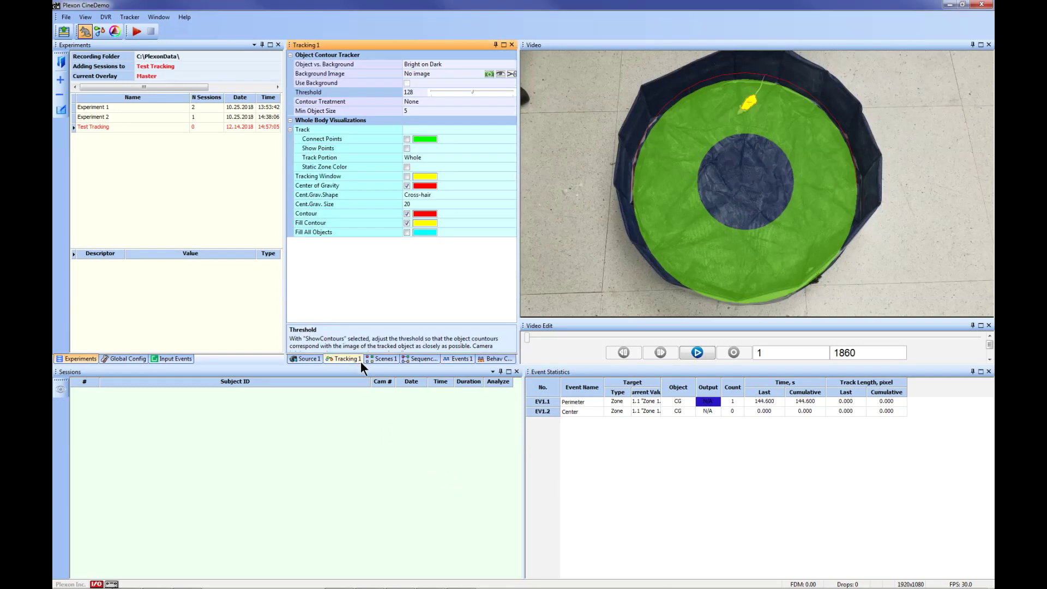
pyautogui.click(406, 139)
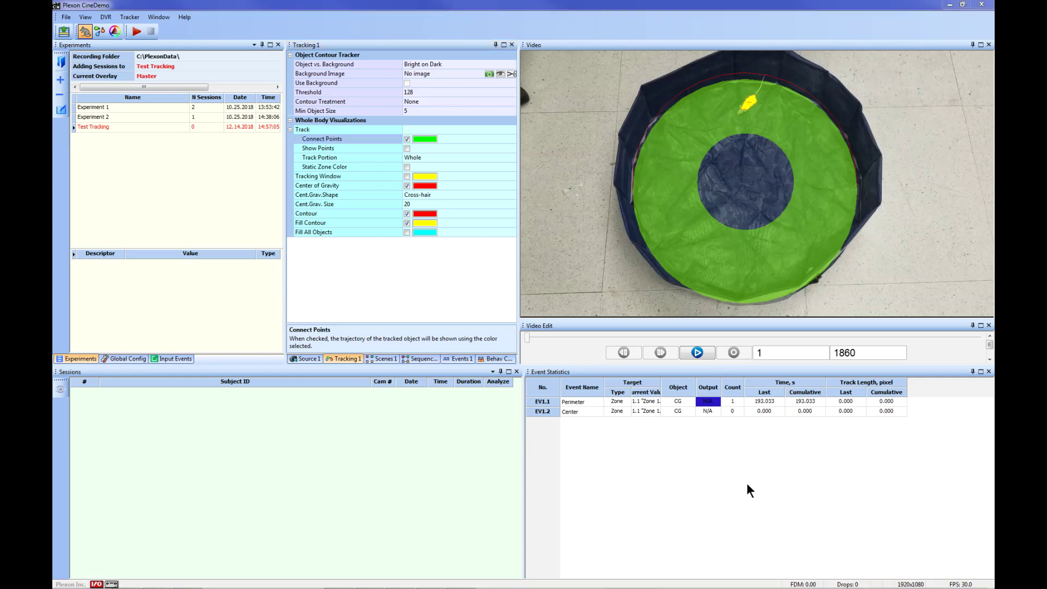
# - Start video playback with contour tracking so the Perimeter and Center zone statistics update live
pyautogui.click(700, 351)
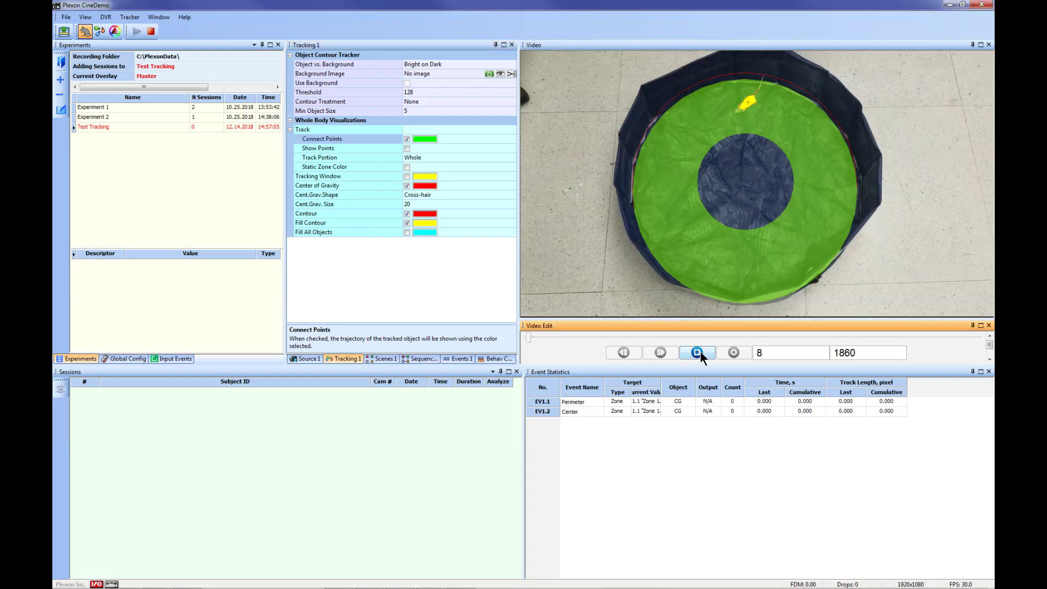